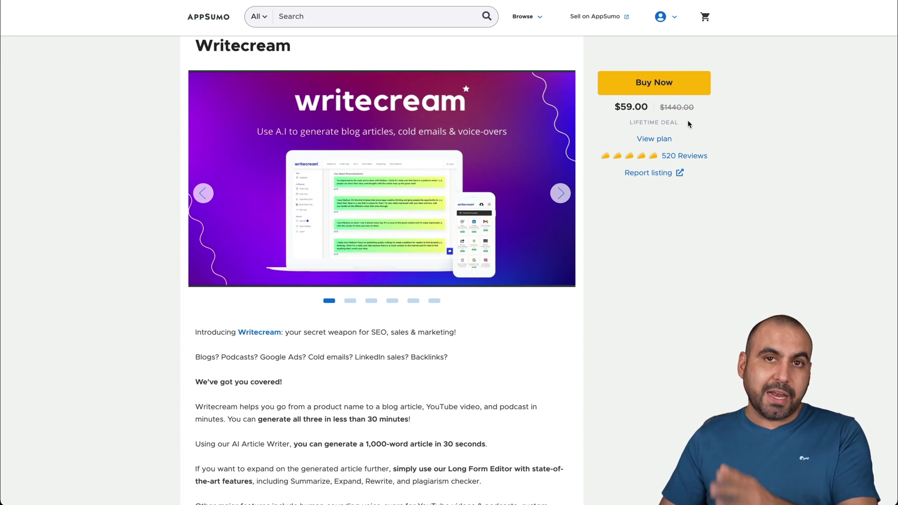
Step: Scroll the AppSumo Writecream listing down to the $59.00 lifetime deal description
scroll(687, 121, "down", 12)
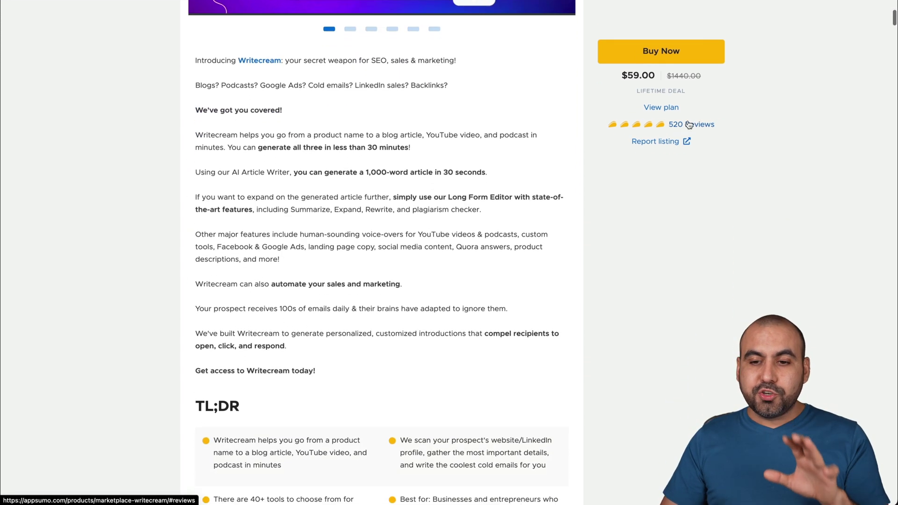
Step: Scroll to the plan's feature list and highlight the note about stacking up to 5 codes
scroll(689, 125, "down", 7)
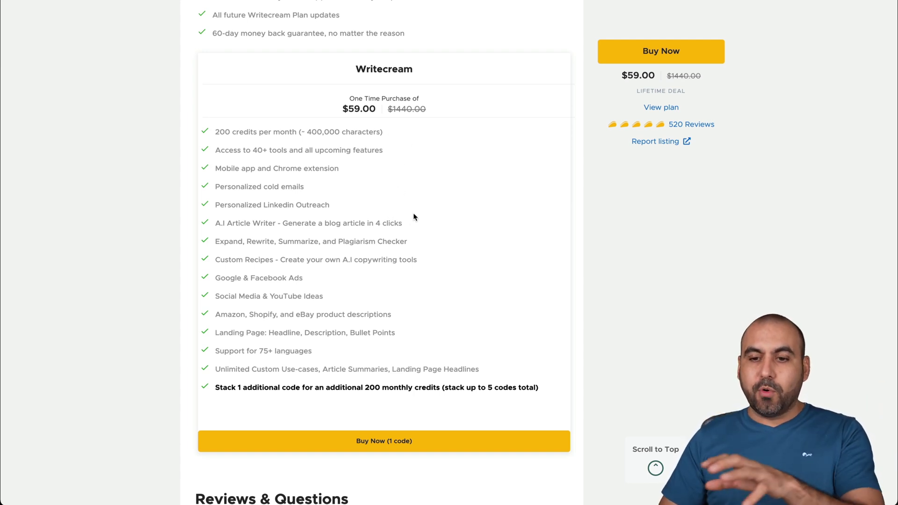
left_click_drag(215, 388, 418, 395)
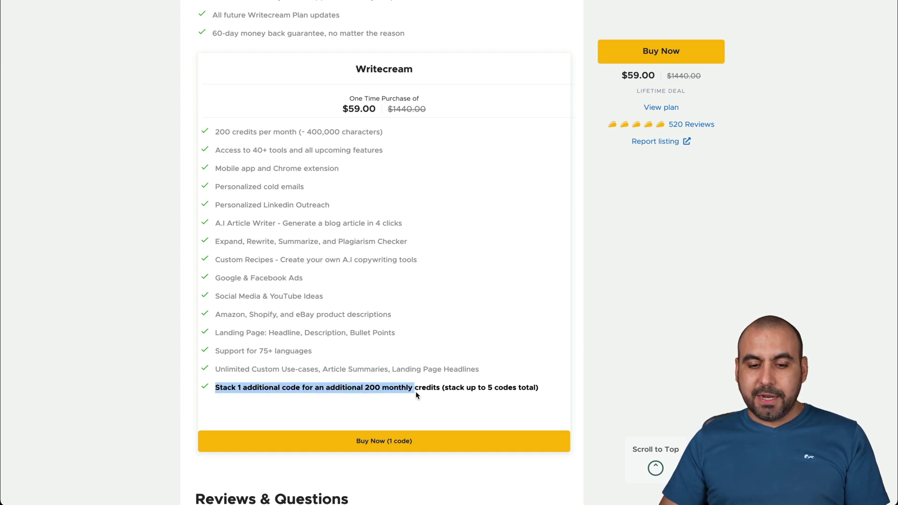
left_click(443, 400)
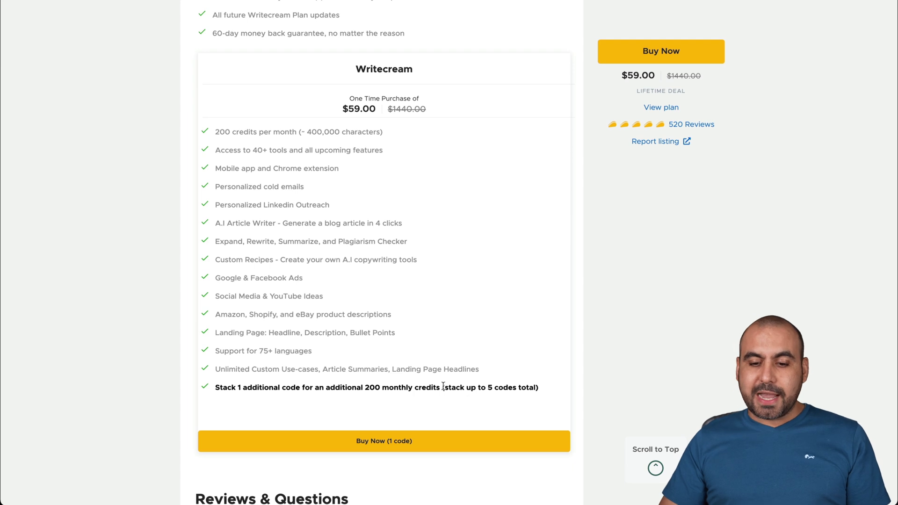
left_click_drag(442, 387, 554, 388)
double_click(533, 387)
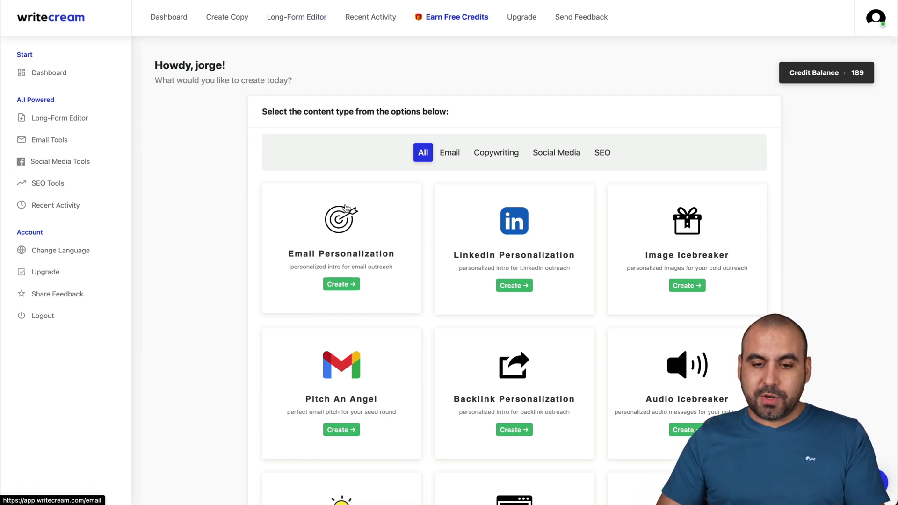
Step: Scroll through the Writecream dashboard's content-type cards and back to the top
scroll(345, 208, "down", 12)
scroll(346, 207, "down", 4)
scroll(345, 208, "up", 15)
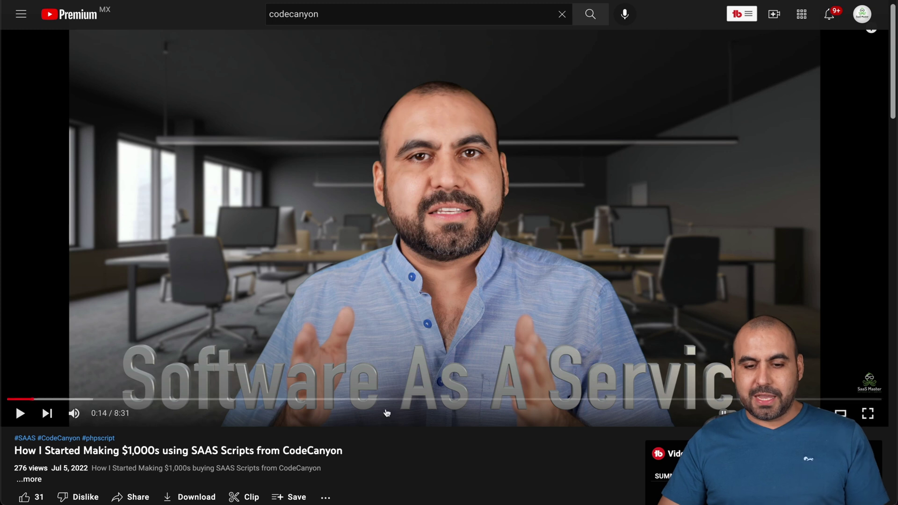
Step: Select the full video title 'How I Started Making $1,000s using SAAS Scripts from CodeCanyon' for copying
scroll(365, 445, "down", 3)
scroll(365, 445, "down", 2)
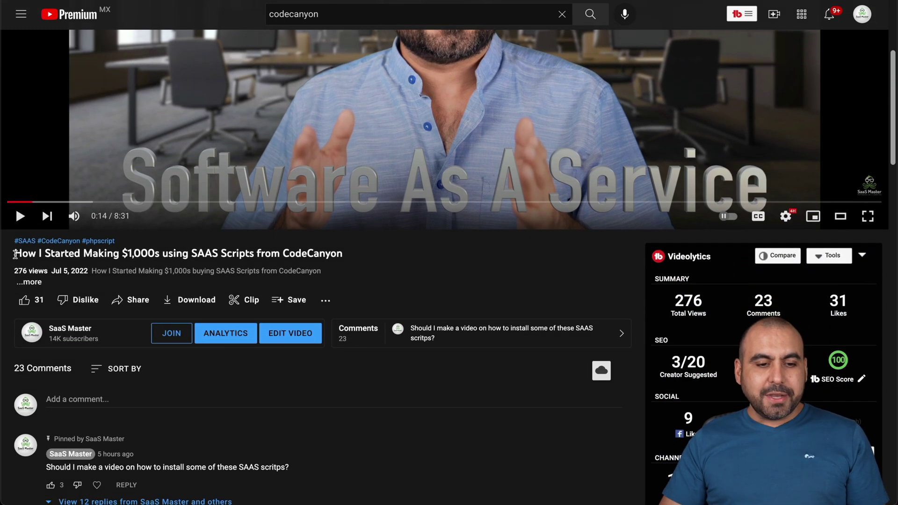
triple_click(279, 256)
key("ctrl+c")
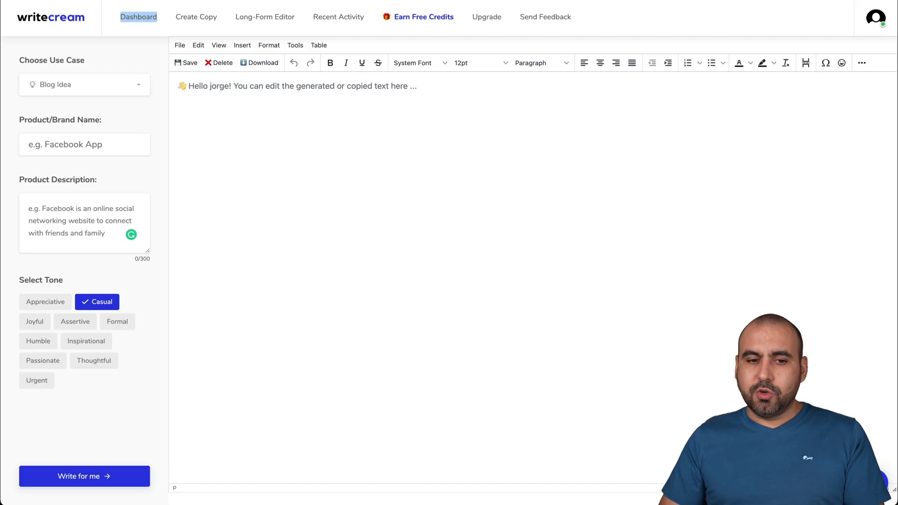
Step: Generate Blog Idea results using the pasted video title as description and CodeCanyon as brand
left_click(124, 87)
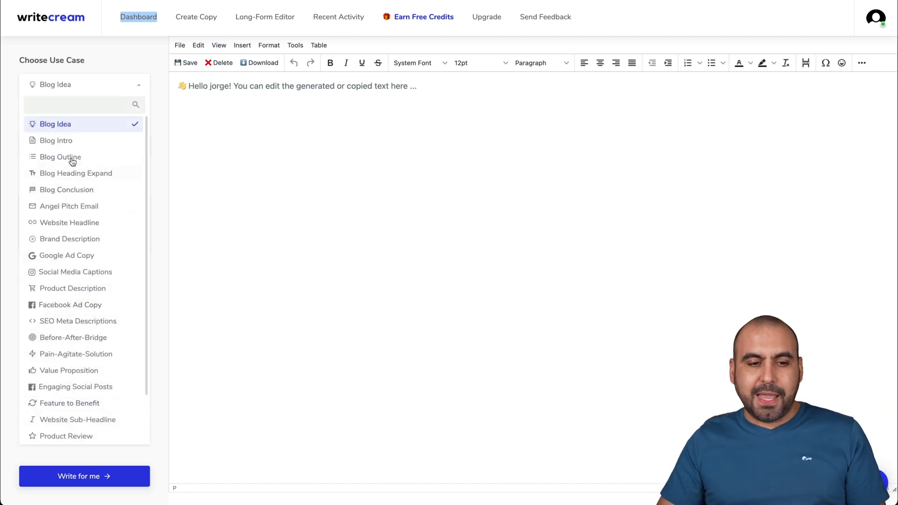
left_click(85, 126)
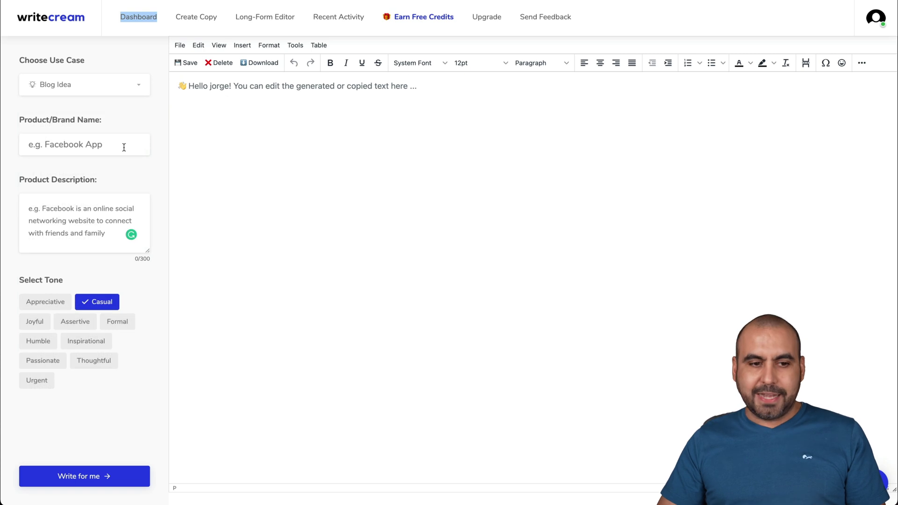
left_click(78, 210)
key("ctrl+v")
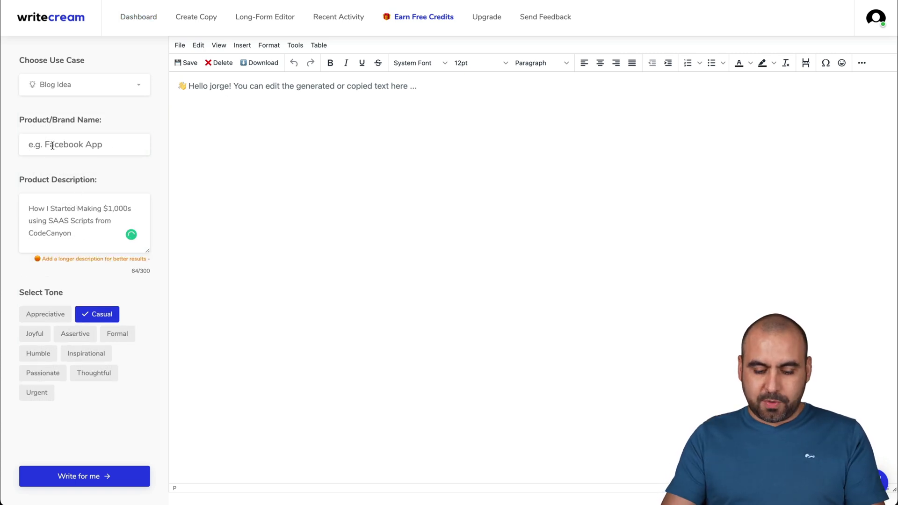
type("CodeCanyon")
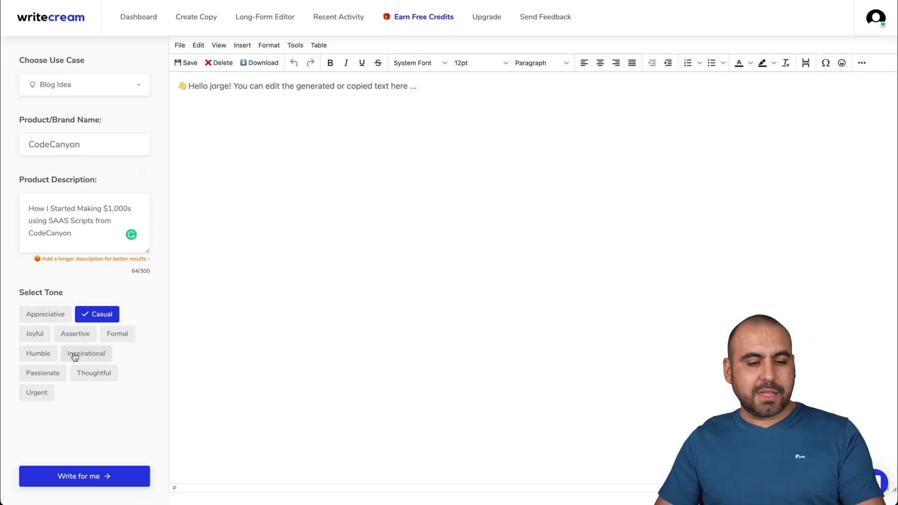
left_click(101, 475)
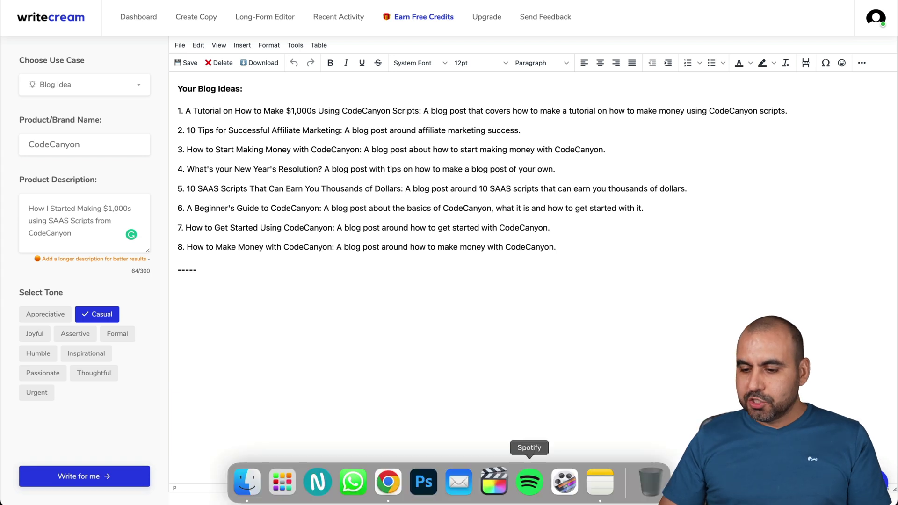
Step: Create a new Quick Note and paste blog idea 1 into it on its own line
left_click(892, 499)
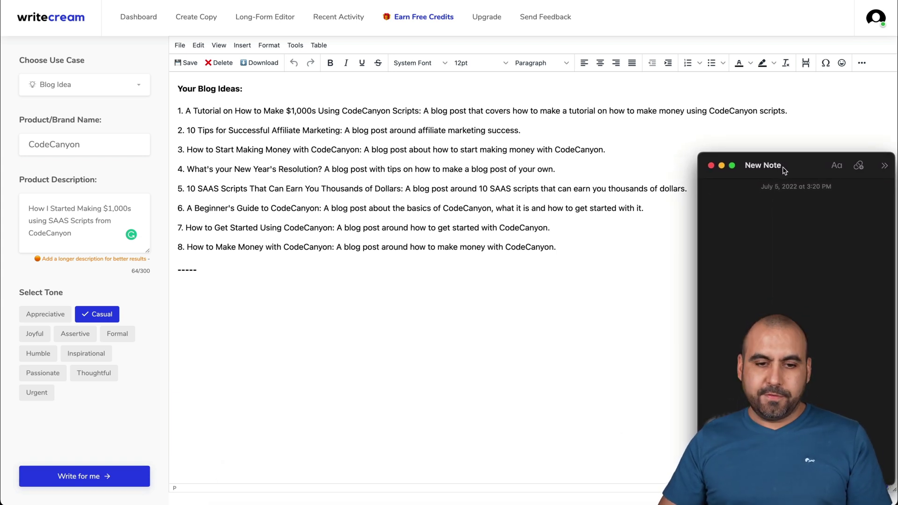
left_click(207, 107)
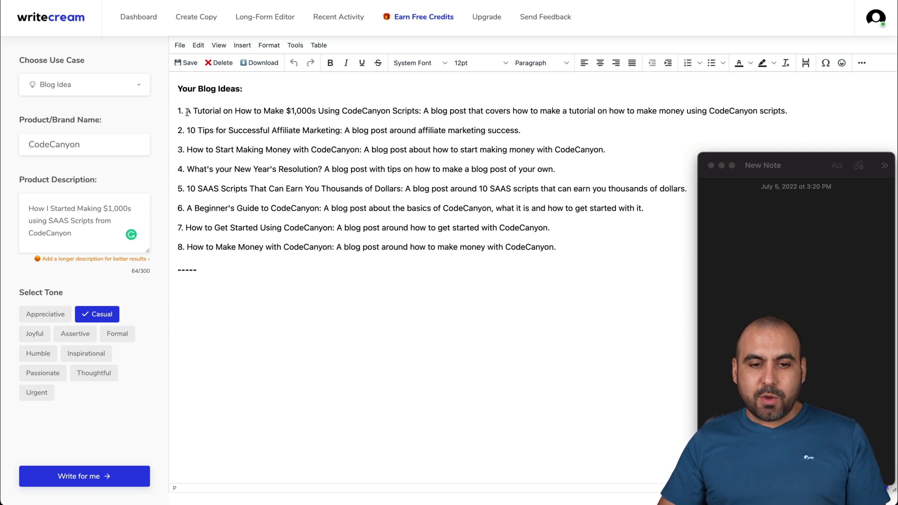
left_click_drag(186, 112, 787, 115)
key("super+c")
left_click(781, 247)
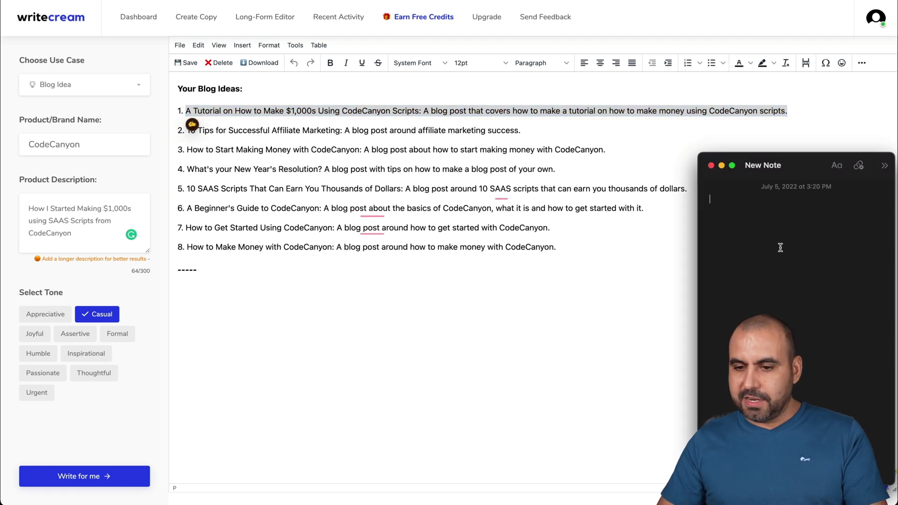
key("super+v")
key("Return")
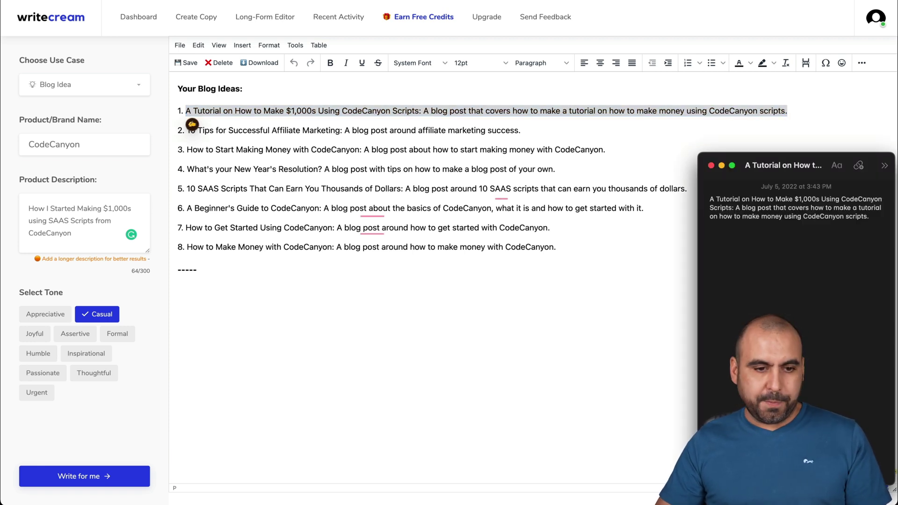
left_click(92, 85)
Step: Generate Blog Intro results with blog idea 1 pasted as the Blog Topic
left_click(67, 141)
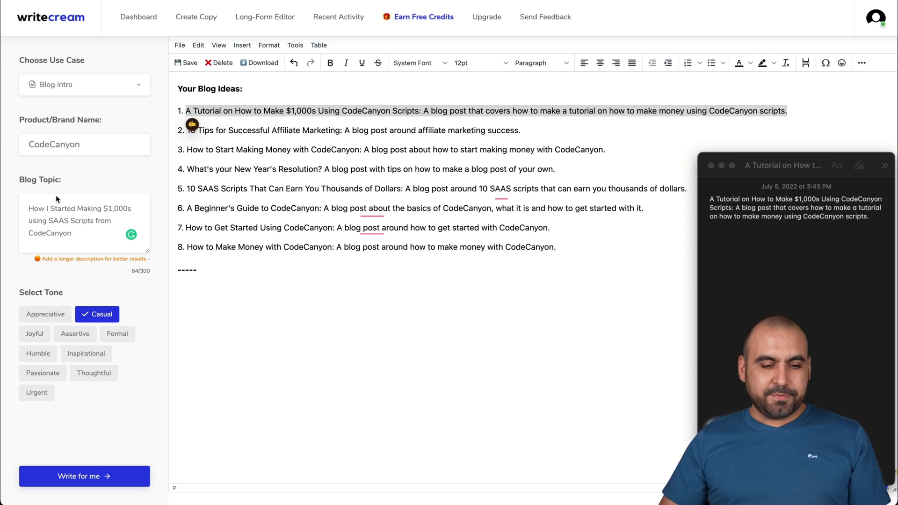
triple_click(60, 215)
key("super+v")
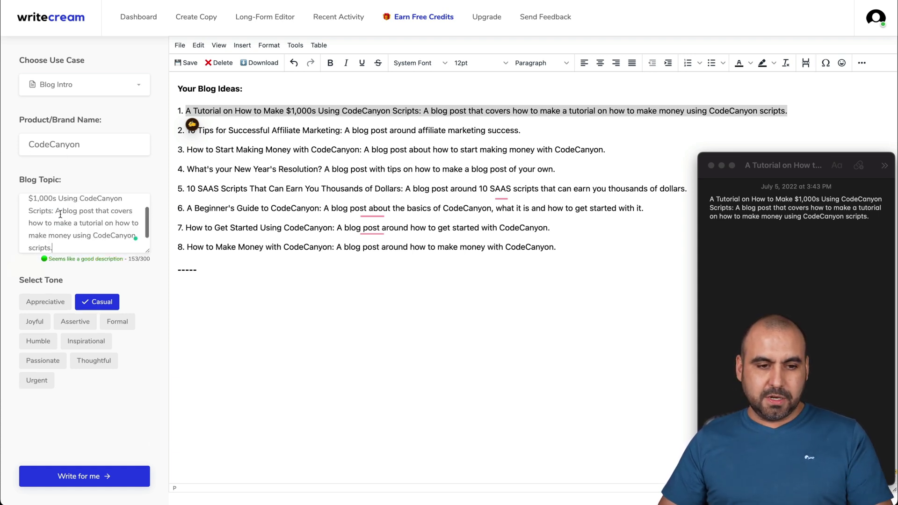
left_click(83, 477)
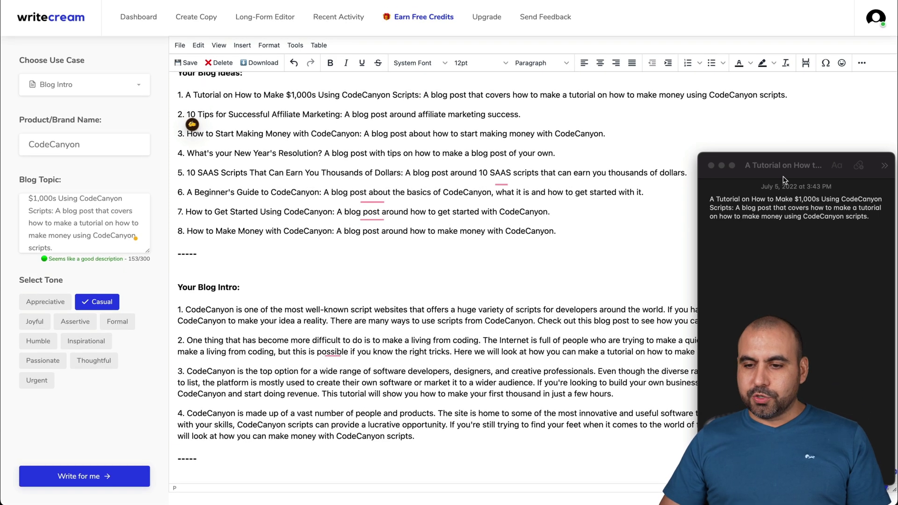
left_click_drag(786, 165, 780, 0)
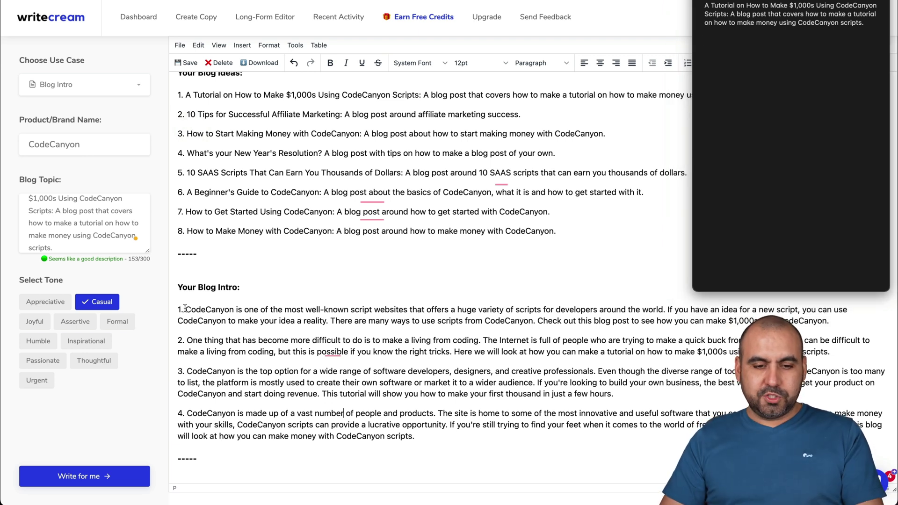
left_click_drag(185, 309, 771, 322)
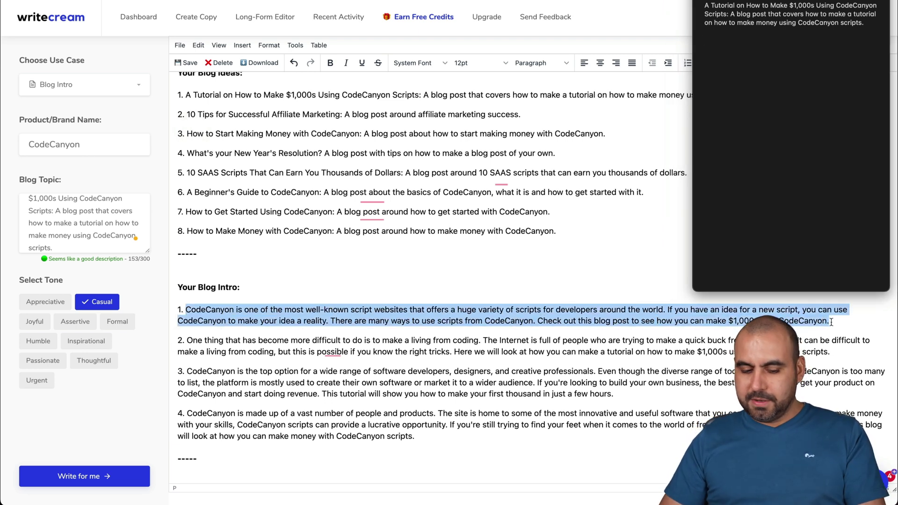
Step: Paste the first intro paragraph into the note beneath the title
left_click(811, 98)
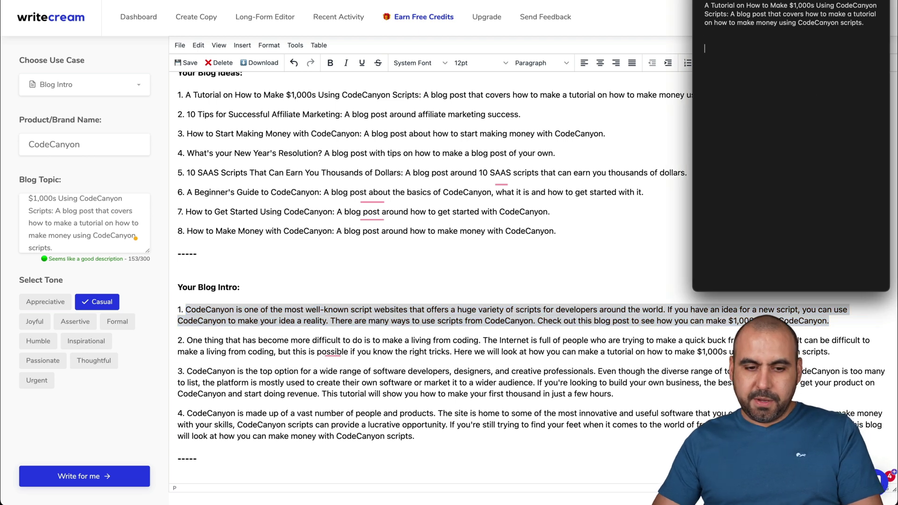
key("ctrl+v")
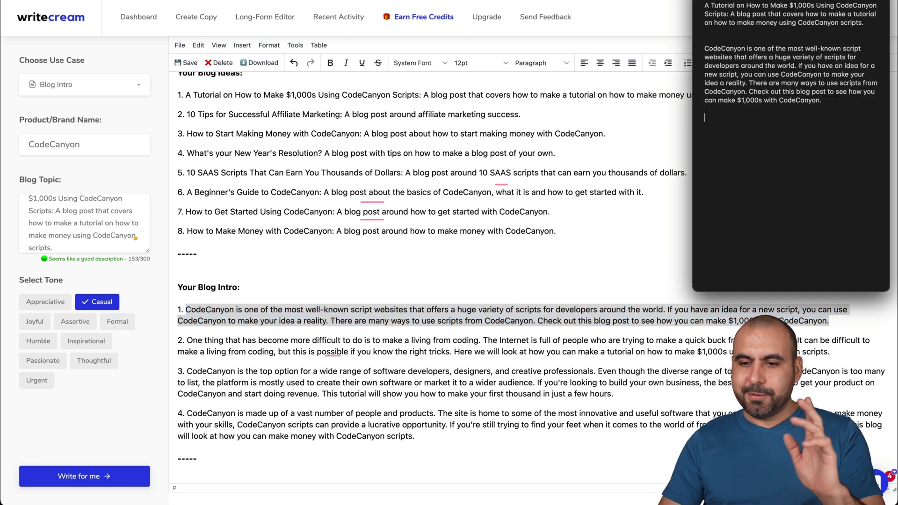
left_click(133, 92)
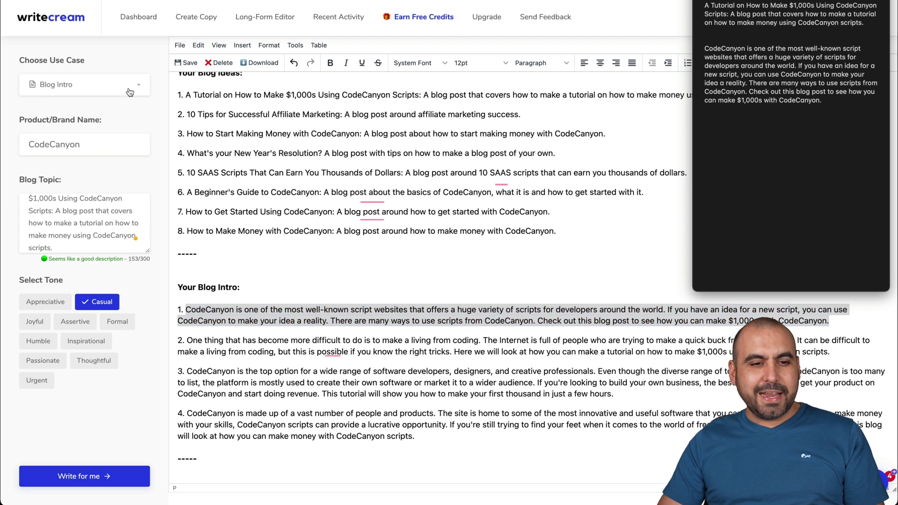
left_click(133, 92)
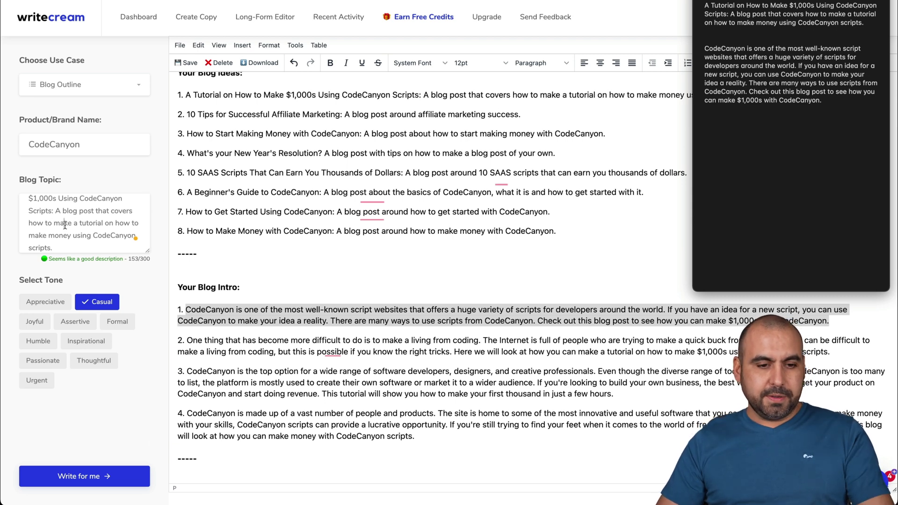
key("ctrl+a")
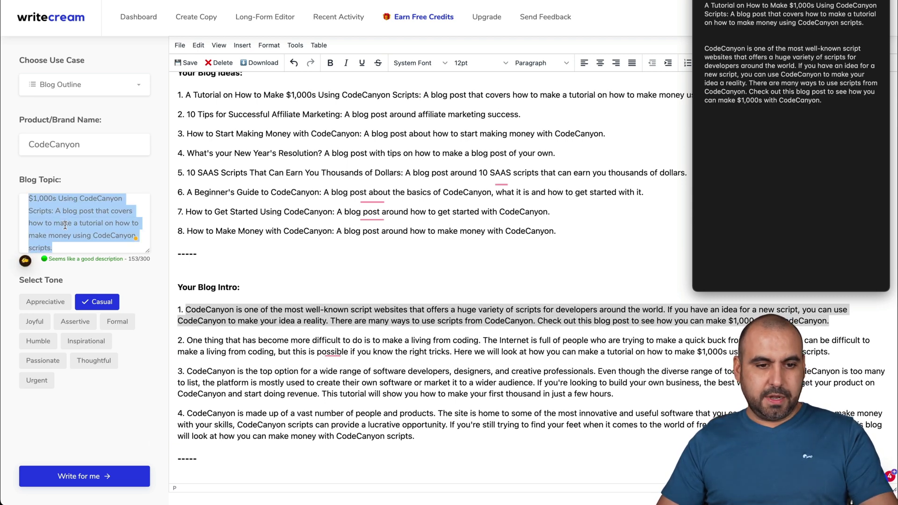
Step: Generate Blog Outline results from the intro and paste the second outline into the note
key("ctrl+v")
left_click(96, 483)
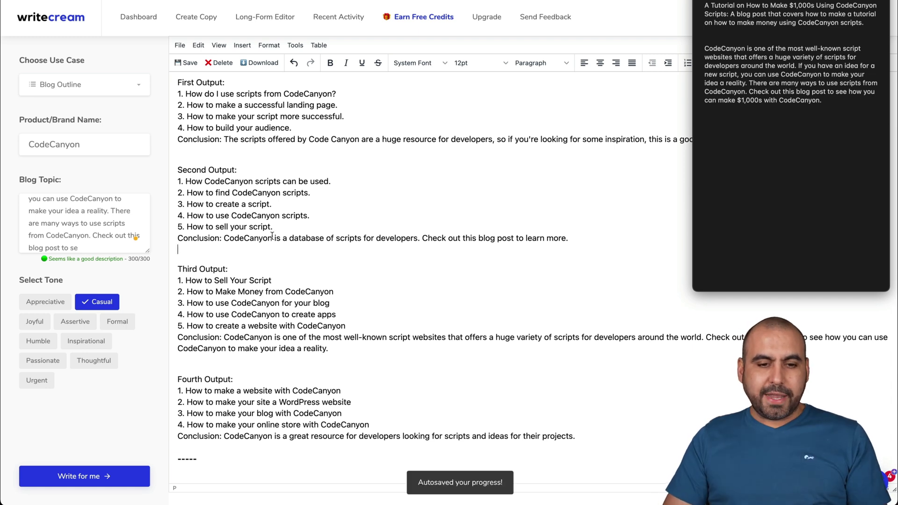
left_click(179, 180)
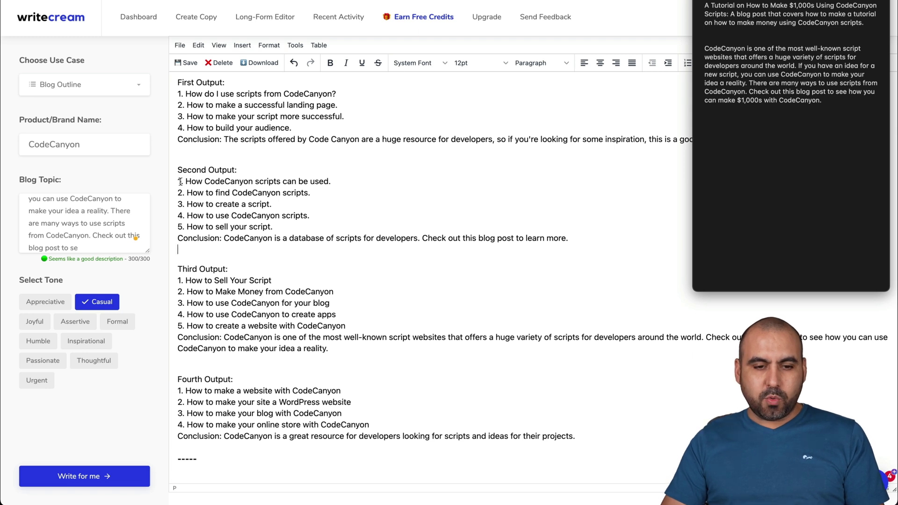
left_click_drag(187, 181, 575, 239)
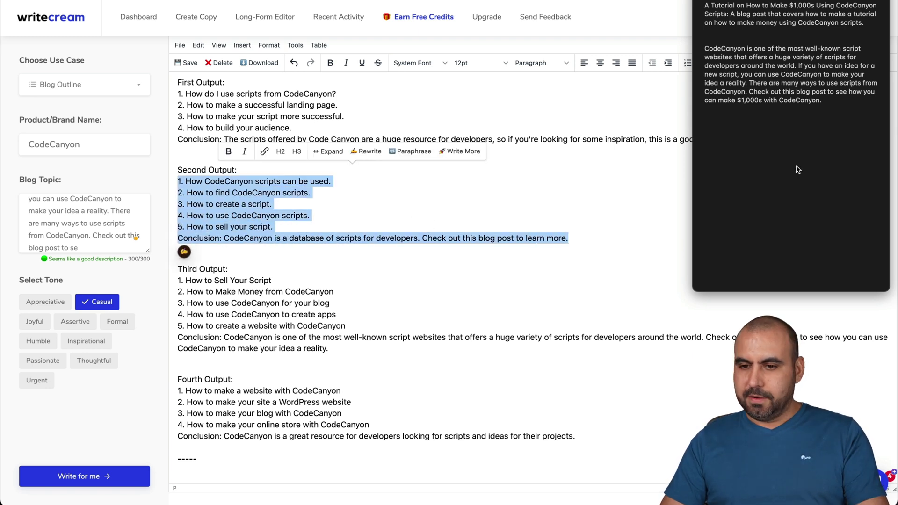
left_click(817, 164)
key("super+v")
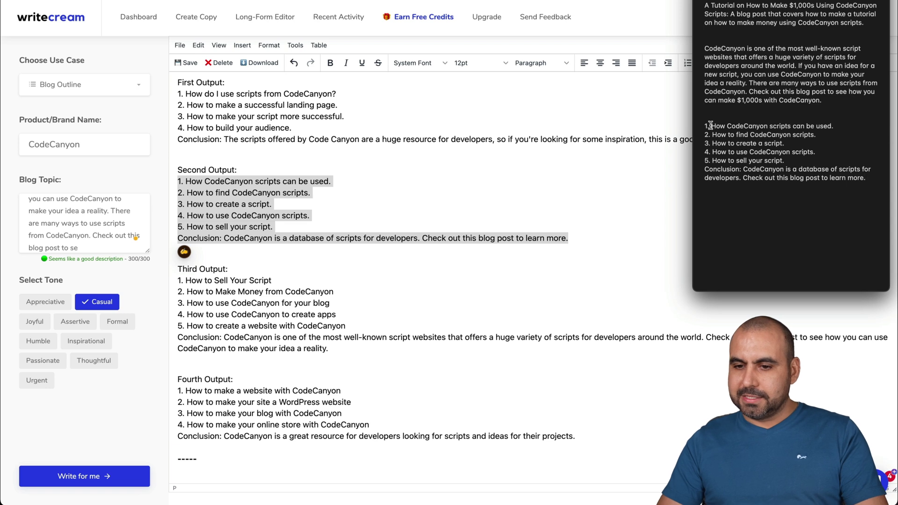
Step: Remove the numbering from the five pasted outline headings
left_click(710, 126)
key("BackSpace")
key("BackSpace")
key("BackSpace")
left_click(711, 135)
key("BackSpace")
key("BackSpace")
key("BackSpace")
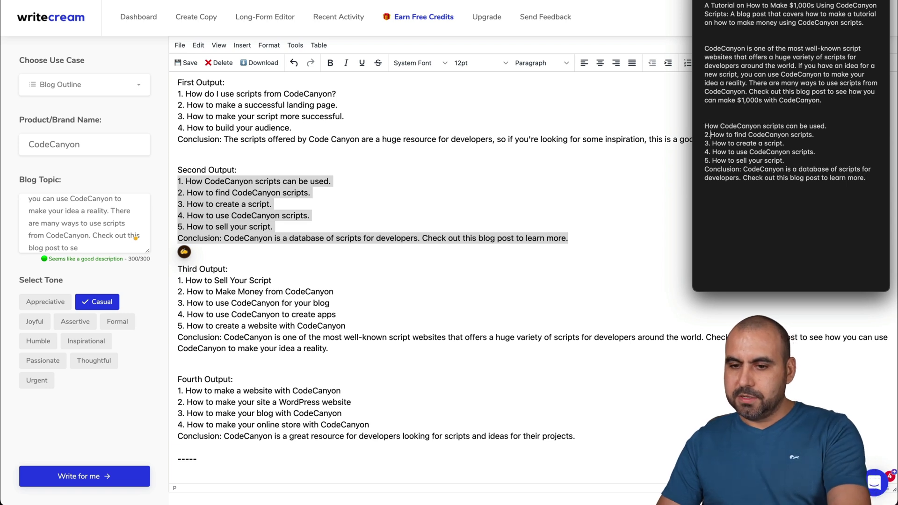
left_click(711, 144)
key("BackSpace")
key("BackSpace")
key("BackSpace")
left_click(711, 152)
key("BackSpace")
key("BackSpace")
key("BackSpace")
left_click(711, 160)
key("BackSpace")
key("BackSpace")
key("BackSpace")
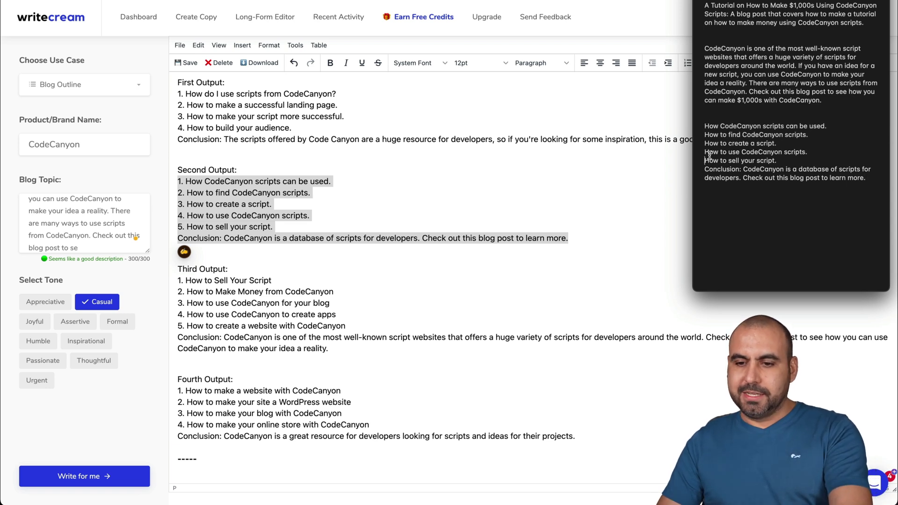
Step: Add blank lines above the How to sell, use, create and find headings
key("Return")
key("Return")
left_click(706, 153)
key("Return")
key("Return")
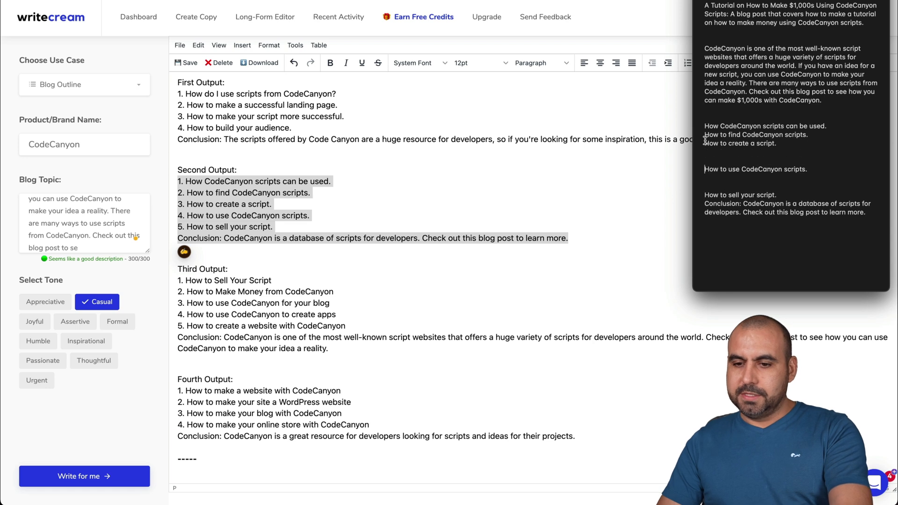
left_click(706, 142)
key("Return")
key("Return")
left_click(706, 135)
key("Return")
key("Return")
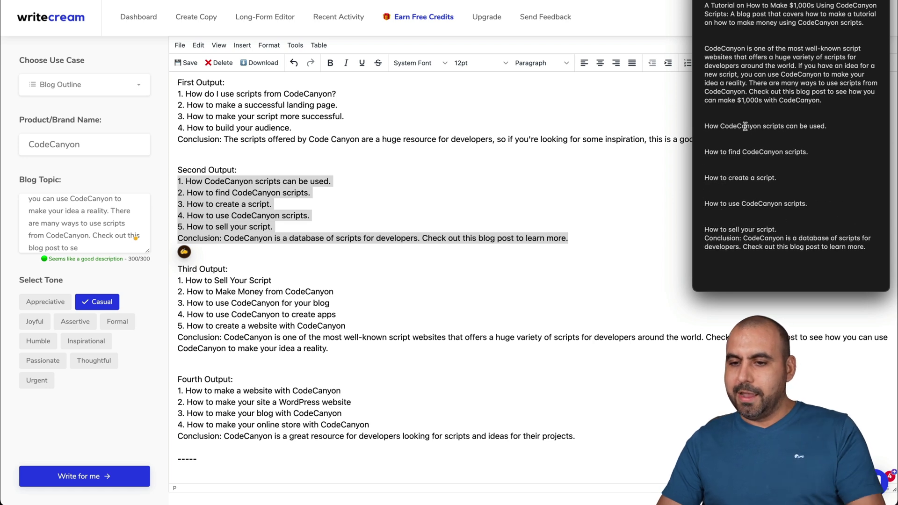
triple_click(745, 126)
key("ctrl+c")
left_click(481, 194)
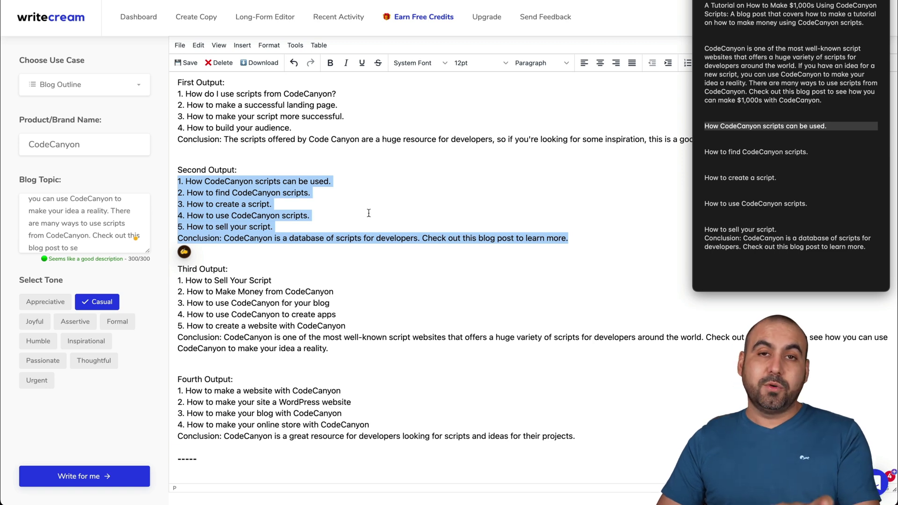
left_click(352, 213)
Step: Generate Blog Heading Expand paragraphs for the headline 'How CodeCanyon scripts can be used.'
left_click(90, 92)
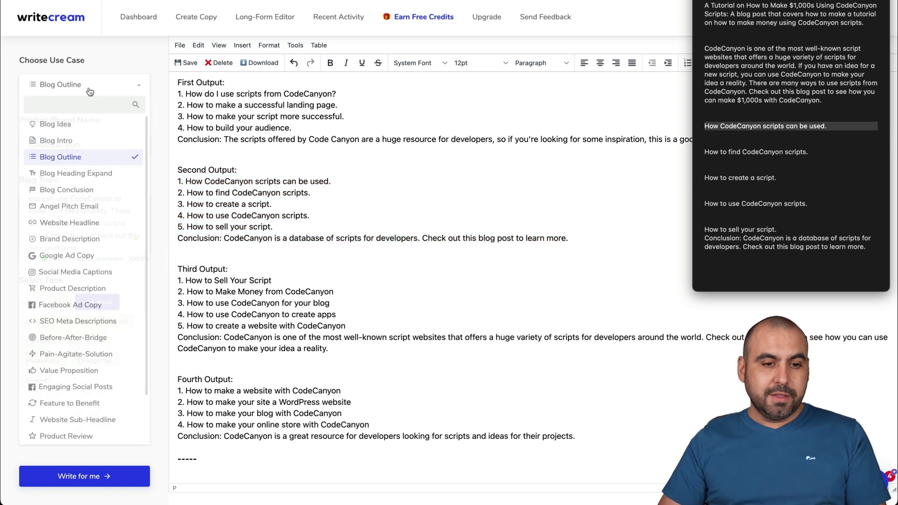
left_click(77, 174)
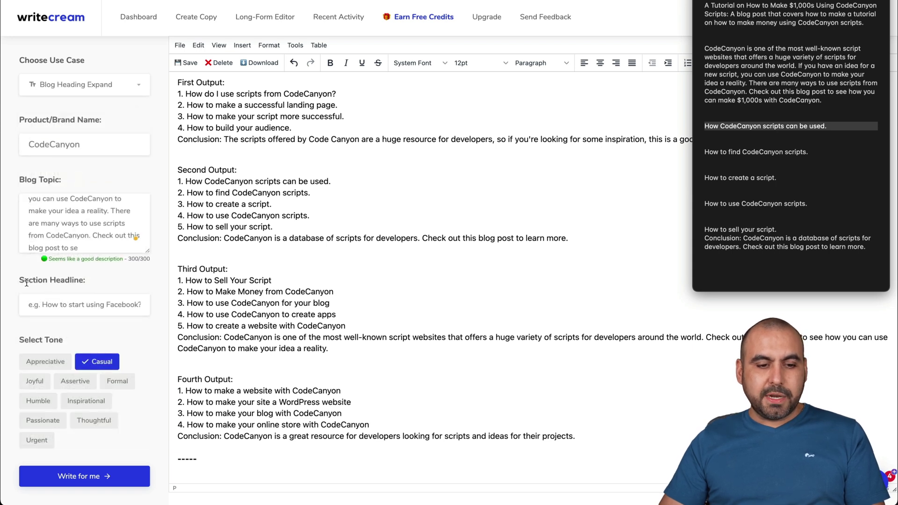
left_click_drag(27, 282, 86, 280)
left_click(96, 305)
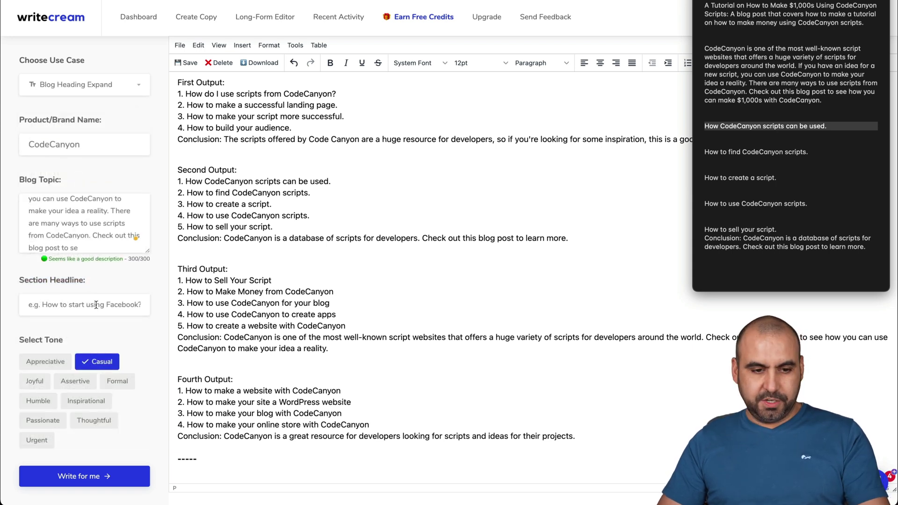
key("ctrl+v")
left_click(103, 477)
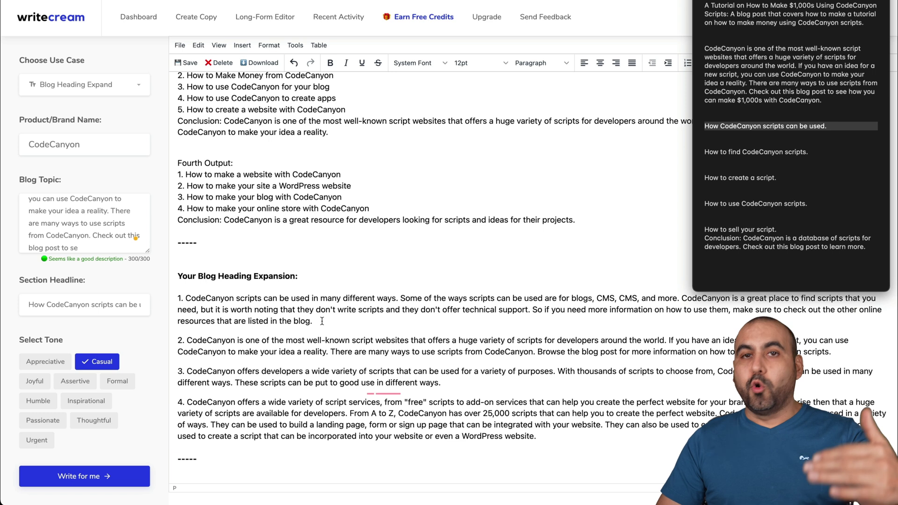
Step: Paste the fourth expansion paragraph into the note under that heading
left_click_drag(187, 402, 536, 436)
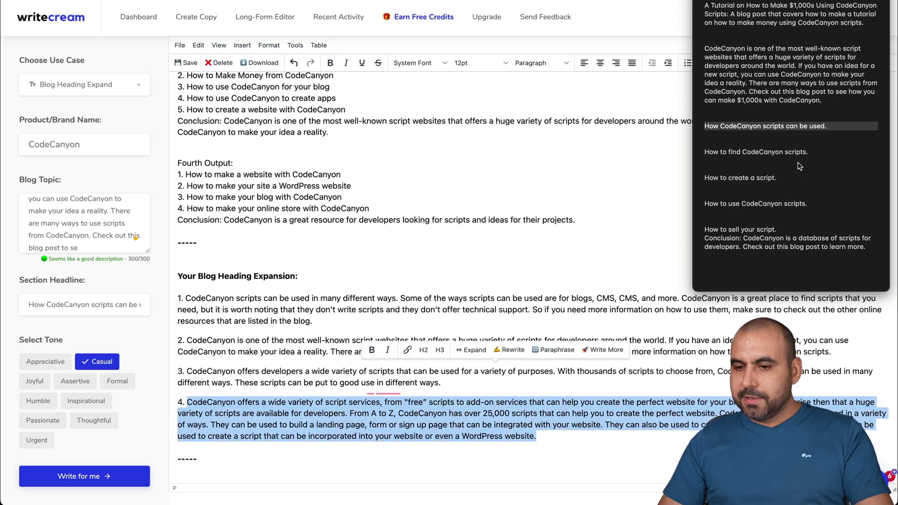
left_click(833, 126)
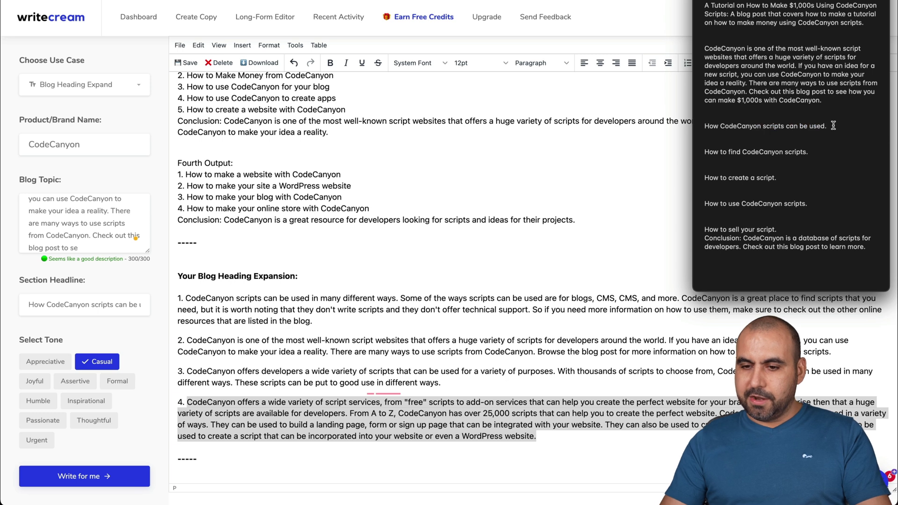
key("Return")
type("CodeCanyon offers a wide variety of script services, from \"free\" scripts to add-on services that can help you create the perfect website for your brand. It's no surprise then that a huge variety of scripts are available for developers. From A to Z, CodeCanyon has over 25,000 scripts that can help you to create the perfect website. CodeCanyon scripts can be used in a variety of ways. They can be used to build a landing page, form or sign up page that can be integrated with your website. They can also be used to create a responsive website. They can also be used to create a script that can be incorporated into your website or even a WordPress website.")
scroll(790, 154, "down", 5)
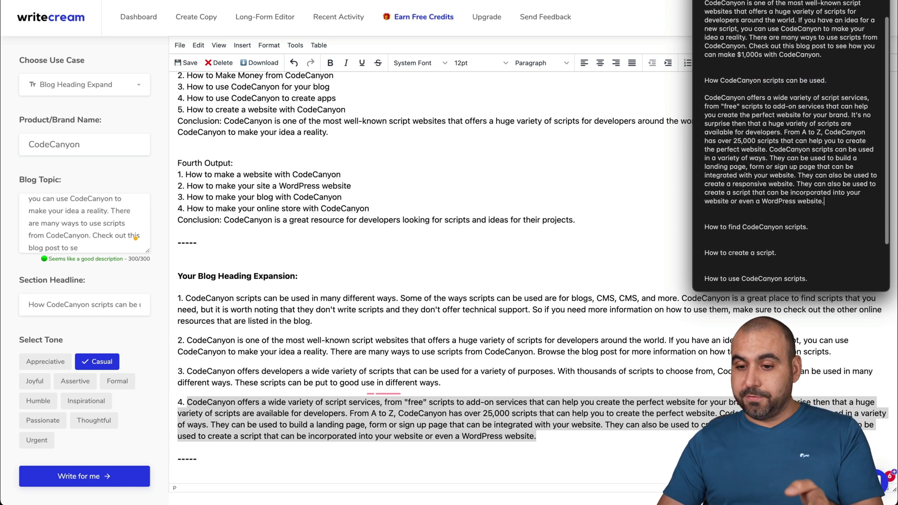
triple_click(779, 159)
key("ctrl+c")
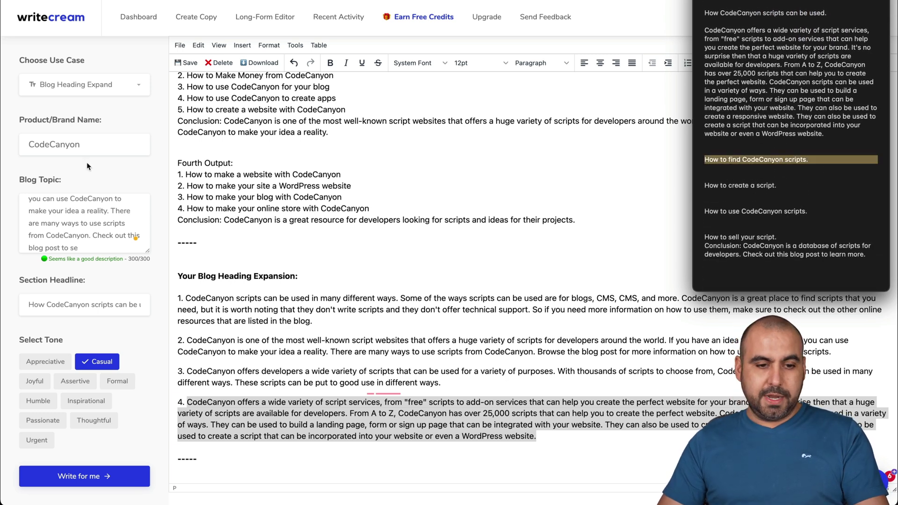
Step: Generate paragraphs for 'How to find CodeCanyon scripts.' and paste the third one under that heading
triple_click(72, 304)
key("ctrl+v")
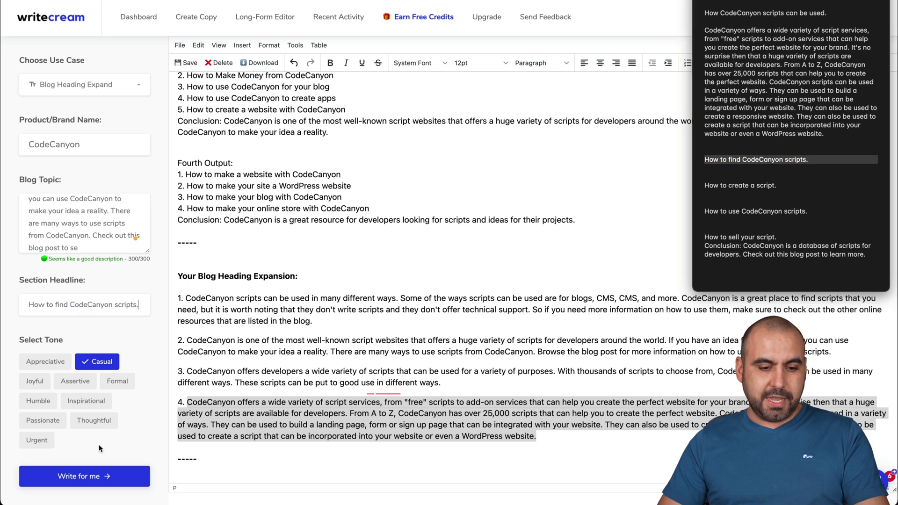
left_click(100, 474)
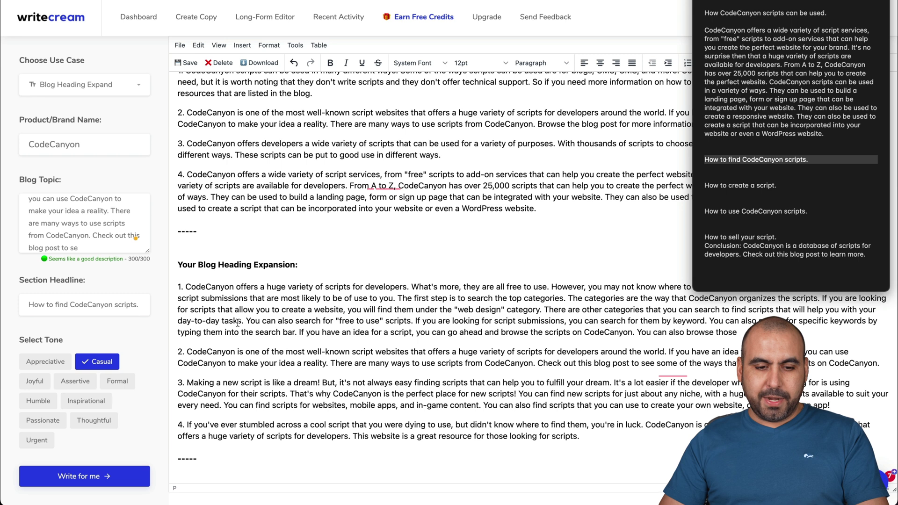
left_click_drag(187, 382, 816, 405)
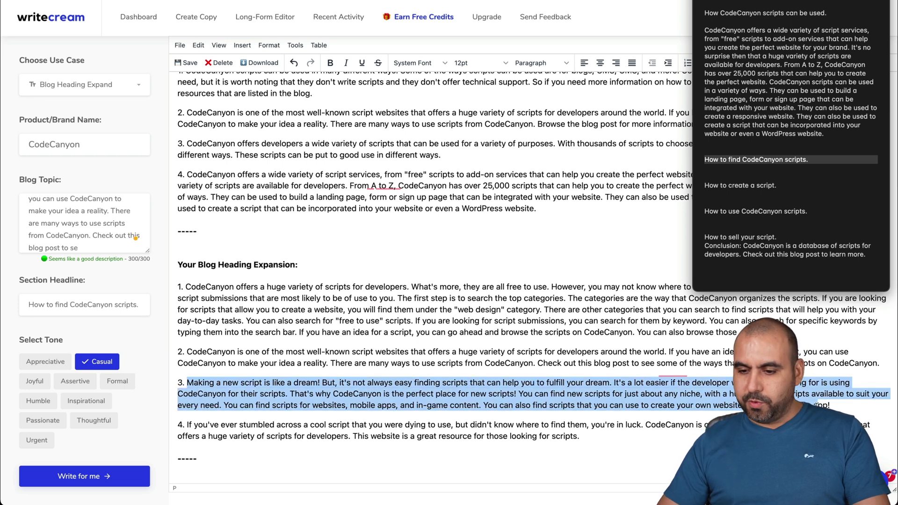
left_click(818, 162)
left_click(816, 162)
type("Making a new script is like a dream! But, it's not always easy finding scripts that can help you to fulfill your dream. It's a lot easier if the developer who you are looking for is using CodeCanyon for their scripts. That's why CodeCanyon is the perfect place for new scripts! You can find new scripts for just about any niche, with a huge range of scripts available to suit your every need. You can find scripts for websites, mobile apps, and in-game content. You can also find scripts that you can use to create your own website, or even your own app!")
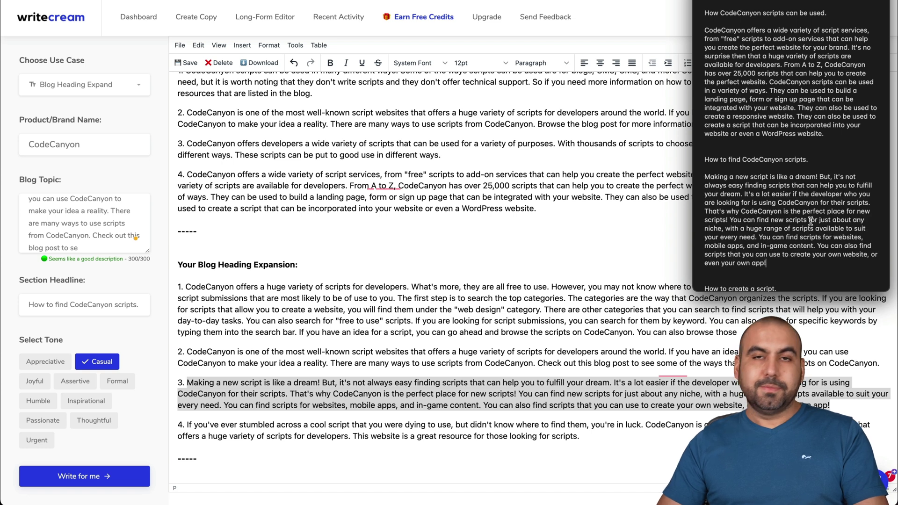
scroll(811, 221, "down", 2)
Step: Generate paragraphs for 'How to create a script.', paste the first under it, and enlarge the notes
left_click(741, 206)
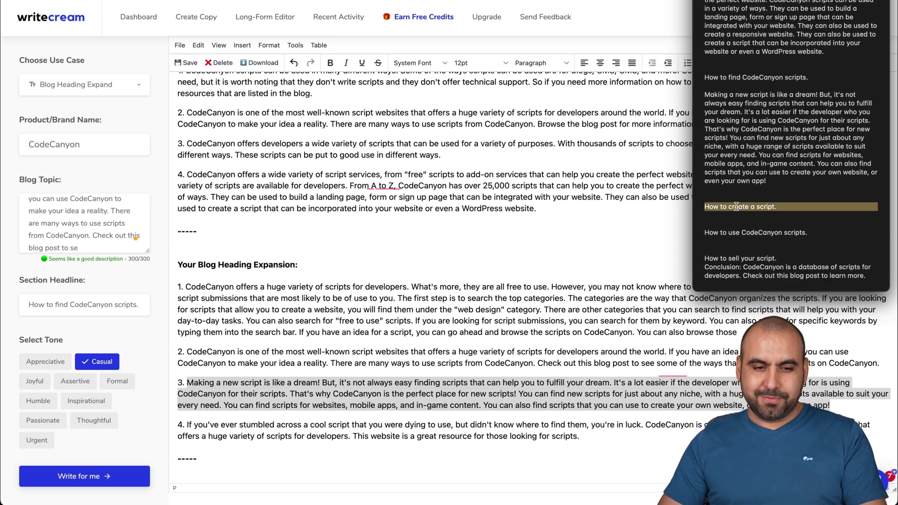
left_click(108, 304)
key("ctrl+a")
type("How to create a script.")
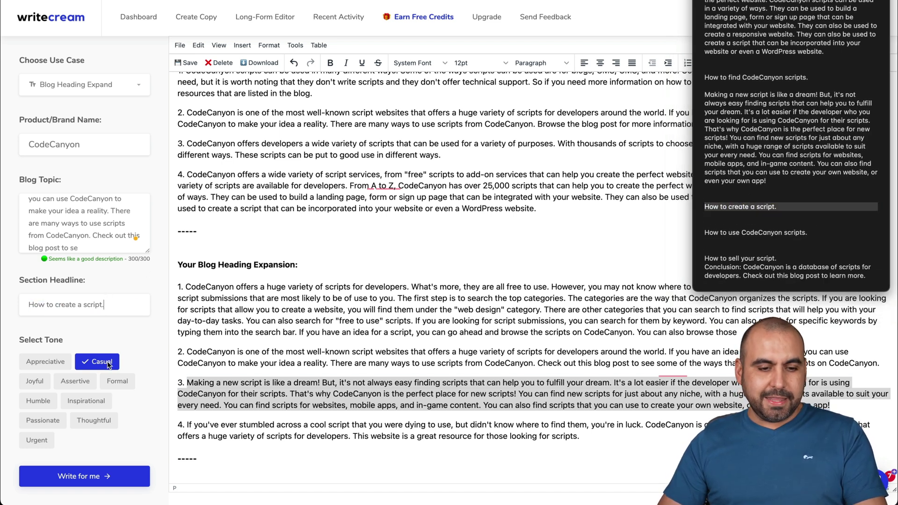
left_click(106, 476)
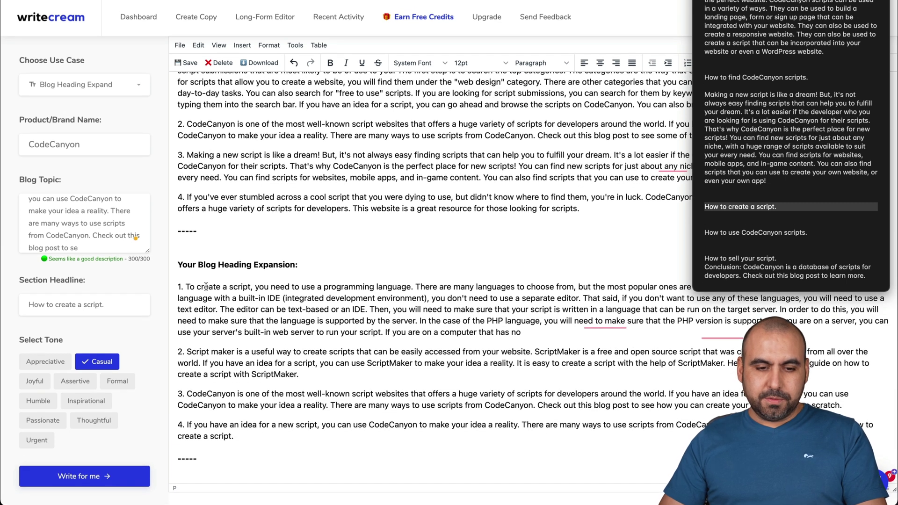
left_click_drag(186, 286, 520, 332)
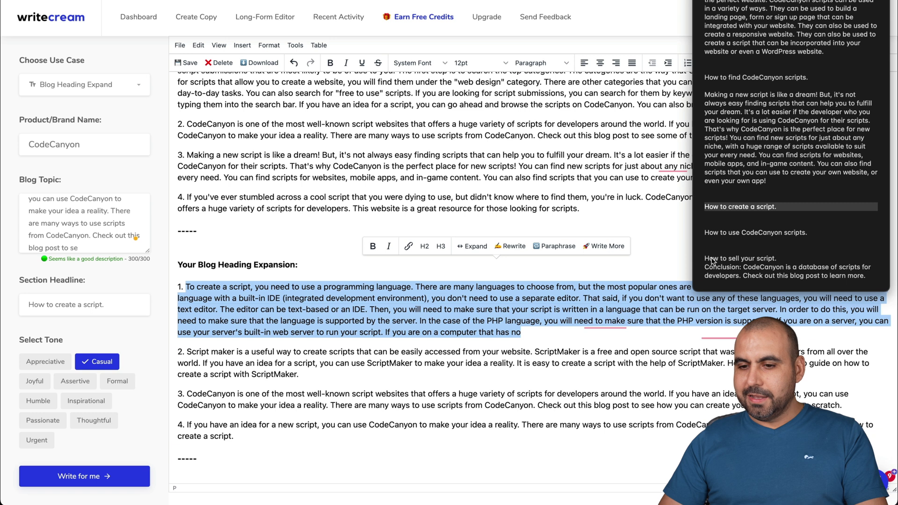
left_click(785, 209)
key("Return")
type("To create a script, you need to use a programming language. There are many languages to choose from, but the most popular ones are PHP, Python, C#, JavaScript, and Ruby. If you use a language with a built-in IDE (integrated development environment), you don't need to use a separate editor. That said, if you don't want to use any of these languages, you will need to use a text editor. The editor can be text-based or an IDE. Then, you will need to make sure that your script is written in a language that can be run on the target server. In order to do this, you will need to make sure that the language is supported by the server. In the case of the PHP language, you will need to make sure that the PHP version is supported. If you are on a server, you can use your server's built-in web server to run your script. If you are on a computer that has no")
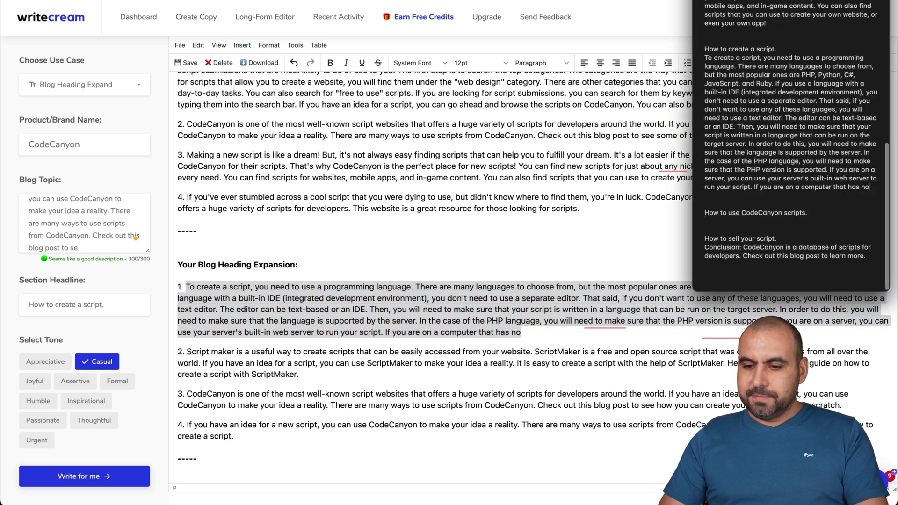
left_click(791, 46)
key("Return")
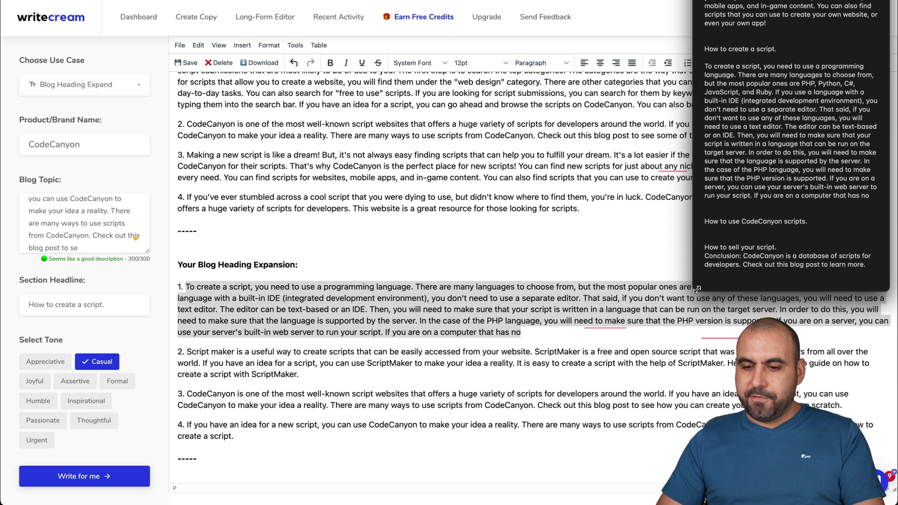
left_click_drag(682, 292, 285, 449)
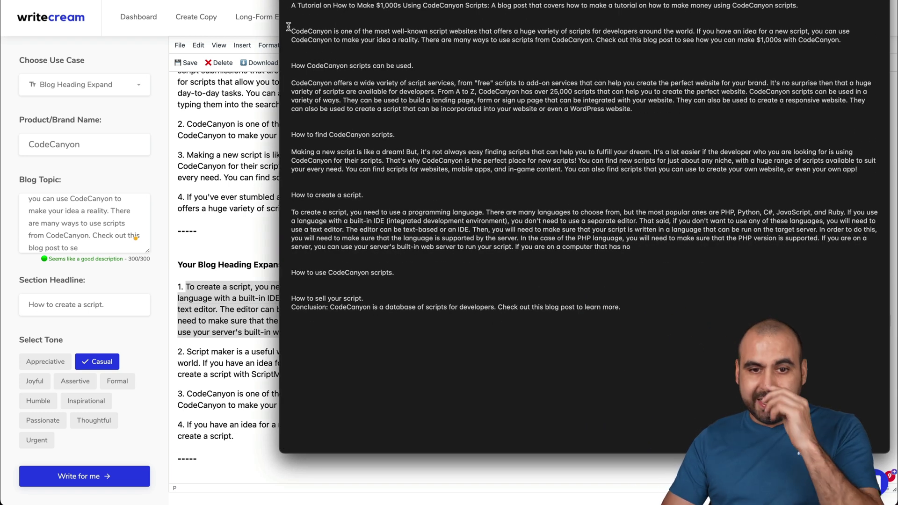
Step: Shrink the notes back to a small floating window and return to the Writecream editor
scroll(370, 43, "down", 1)
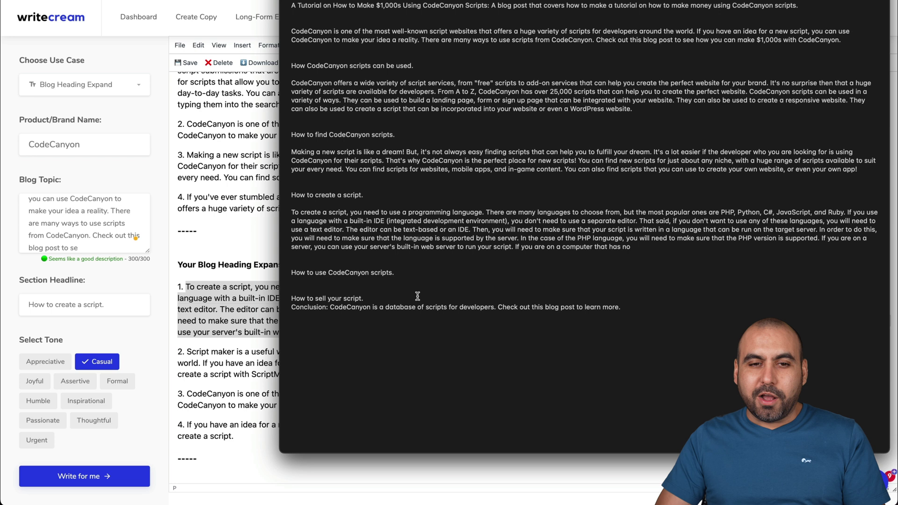
left_click(291, 203)
key("super+ctrl+f")
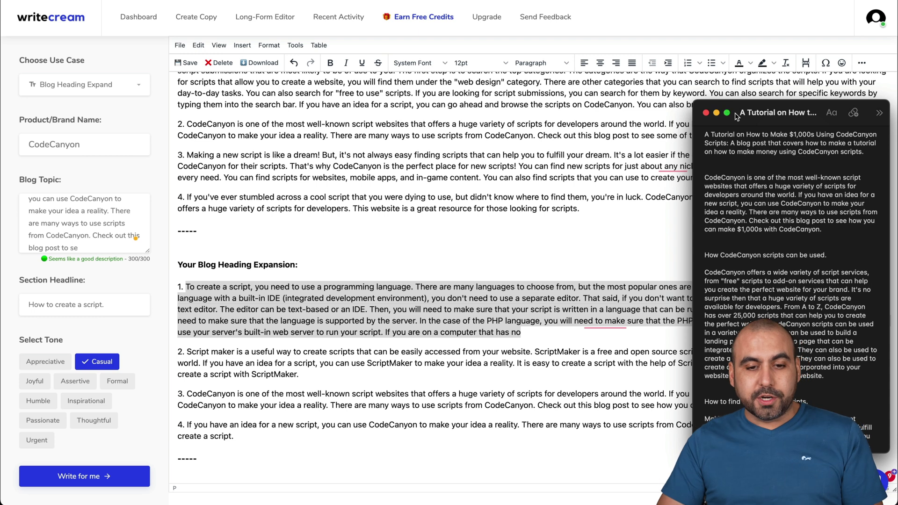
left_click(437, 239)
left_click(225, 332)
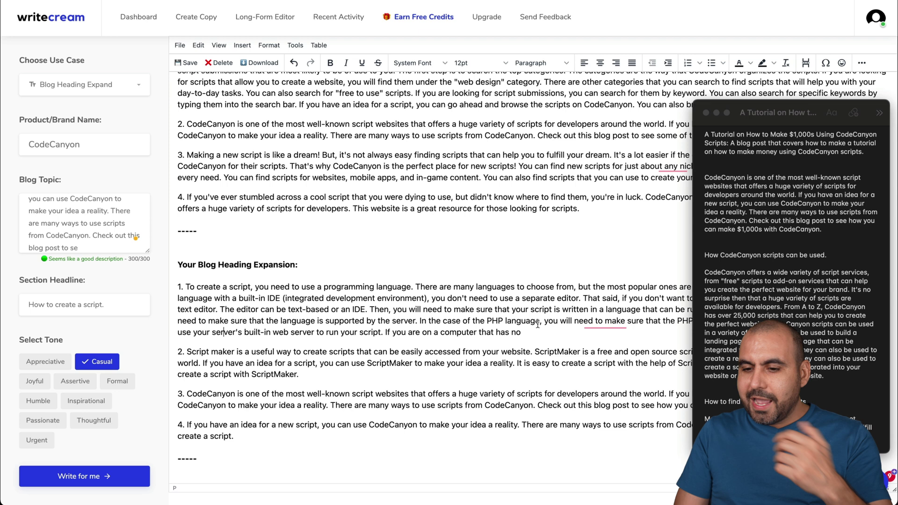
Step: Review the earlier outputs, scrolling the editor back to the top, and go to the Dashboard
left_click(736, 311)
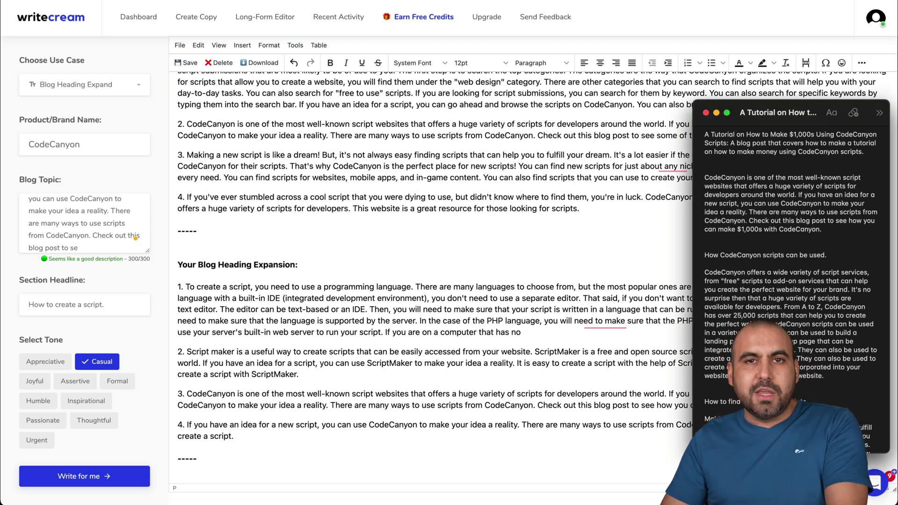
left_click(443, 267)
scroll(442, 264, "up", 15)
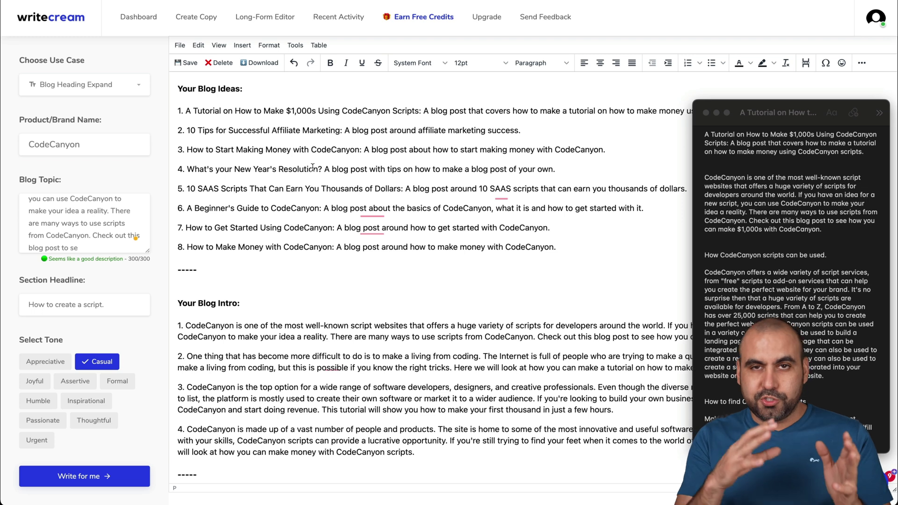
left_click(126, 17)
Step: Close the Notes window and scroll through the dashboard's content-type cards
left_click(705, 112)
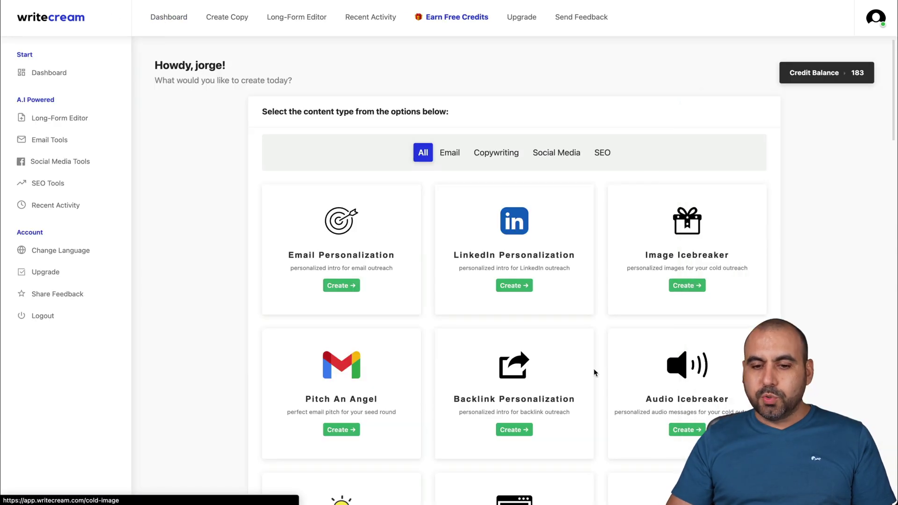
scroll(594, 372, "down", 3)
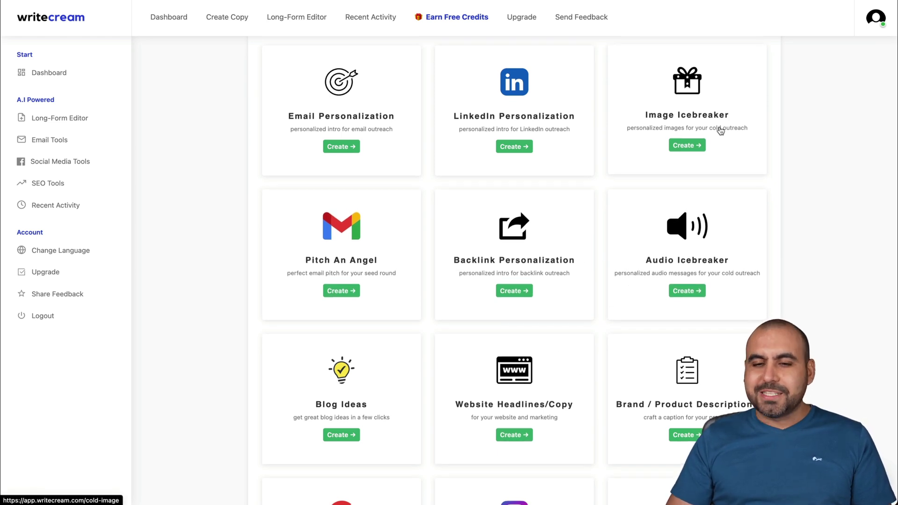
scroll(587, 325, "down", 2)
scroll(588, 325, "down", 5)
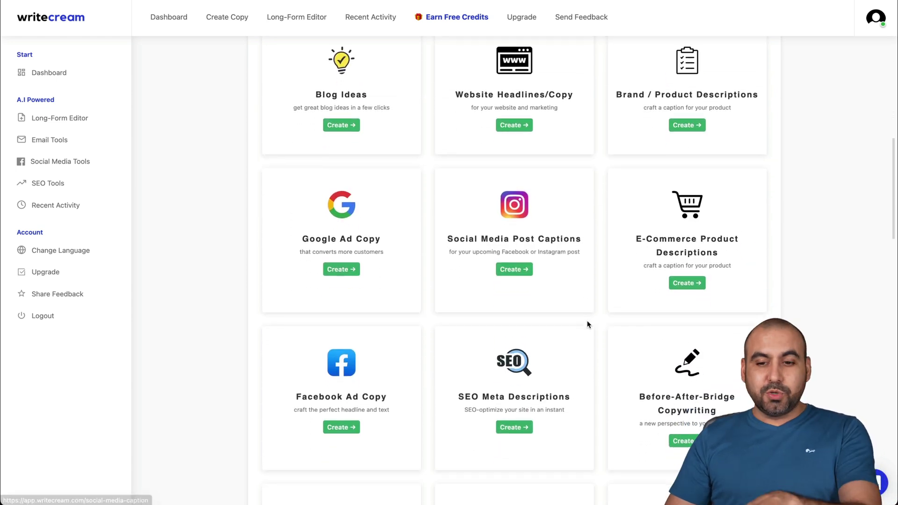
scroll(588, 325, "up", 8)
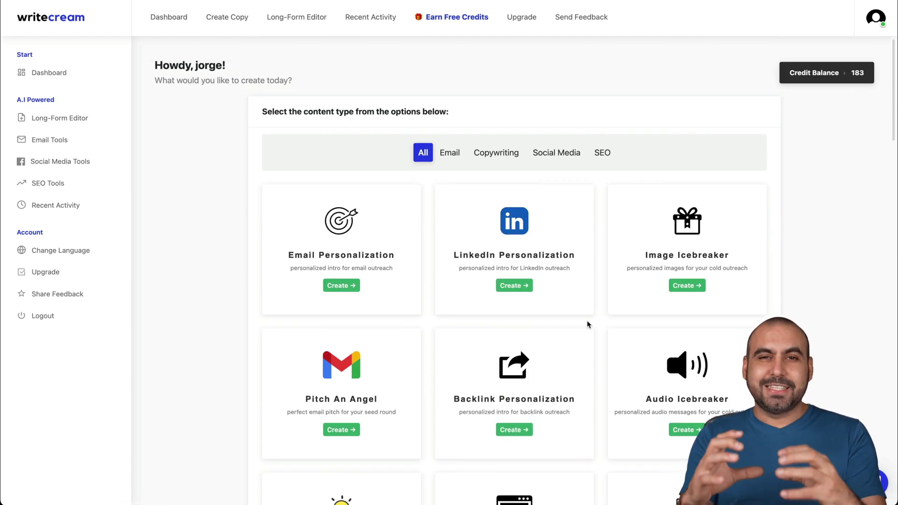